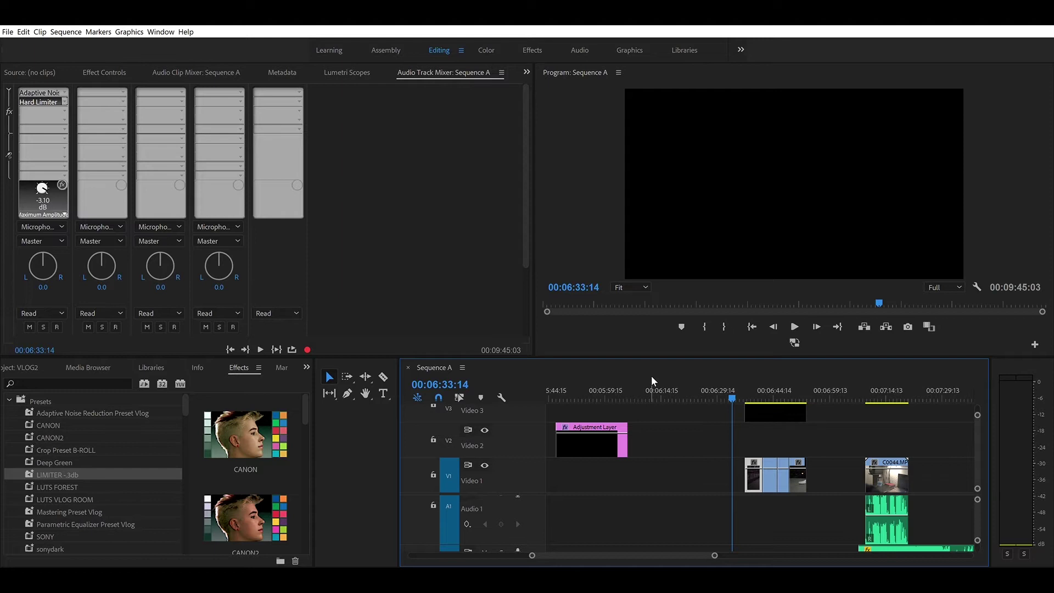
# Play the sequence, stop on the walking shot at 00:06:44:14, and select the black V3 clip.
pyautogui.press('space')
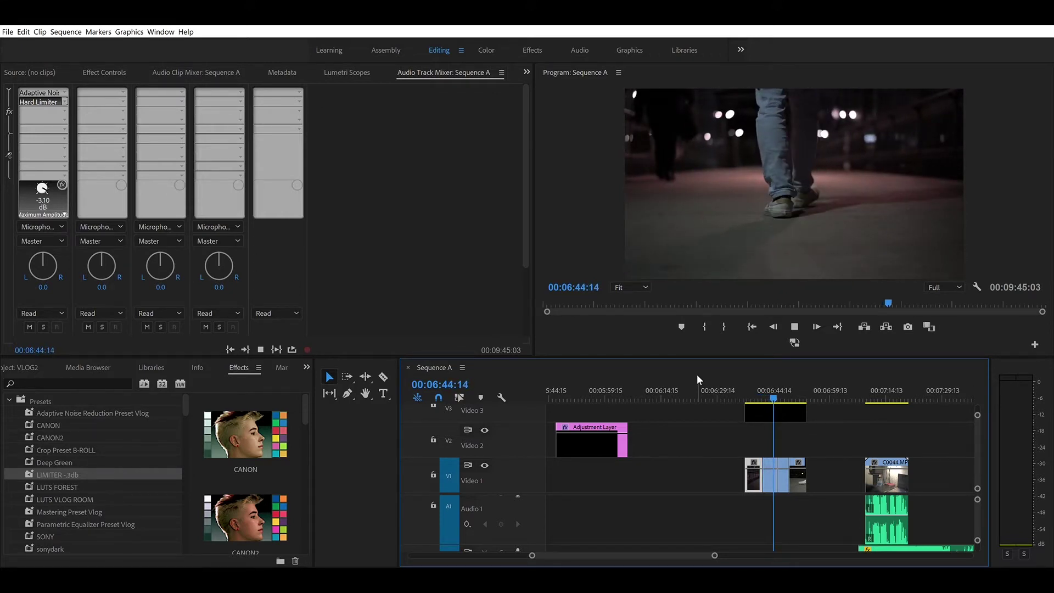
pyautogui.press('space')
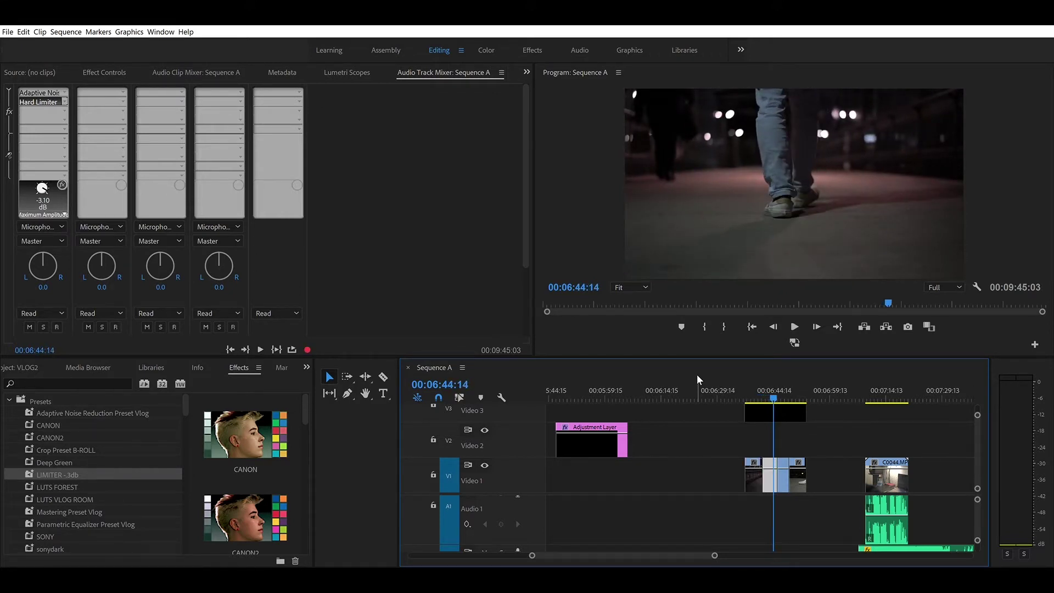
pyautogui.click(752, 406)
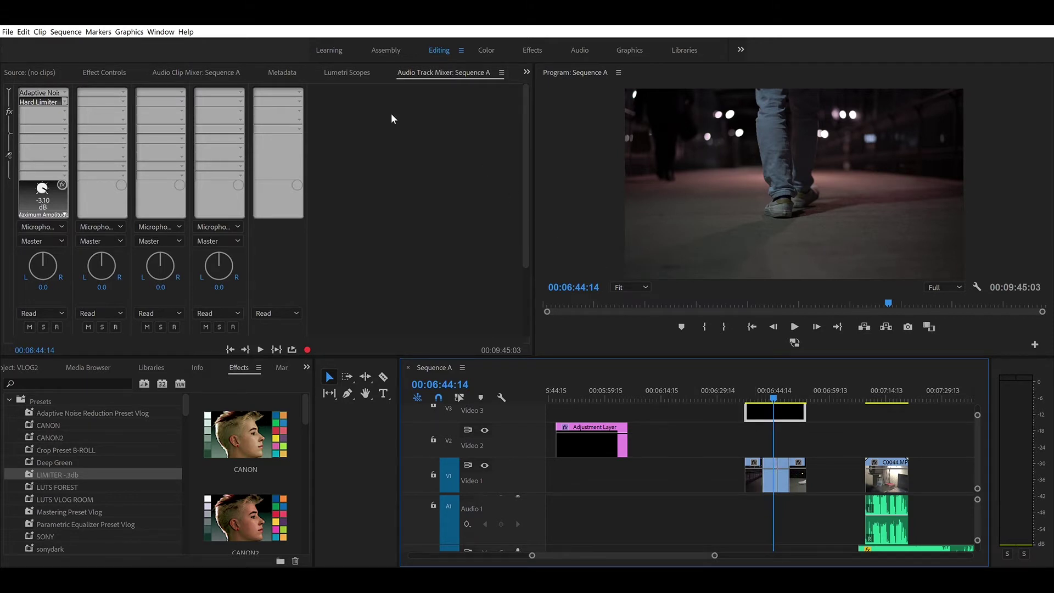
# Set the adjustment layer's Crop Top and Bottom to 12%, then replay from about 00:06:38.
pyautogui.click(94, 67)
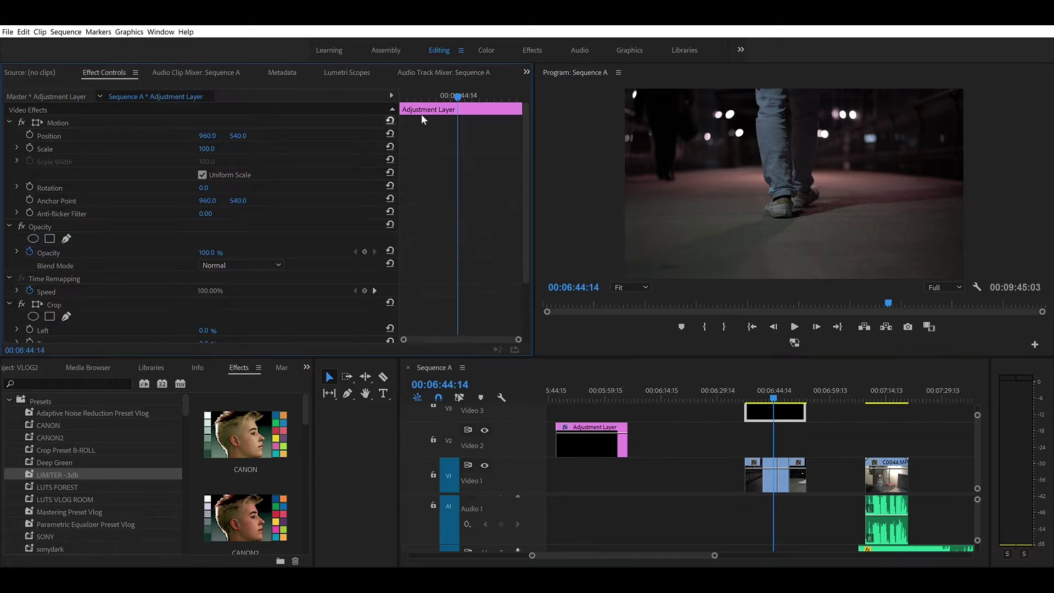
pyautogui.scroll(-3, 525, 159)
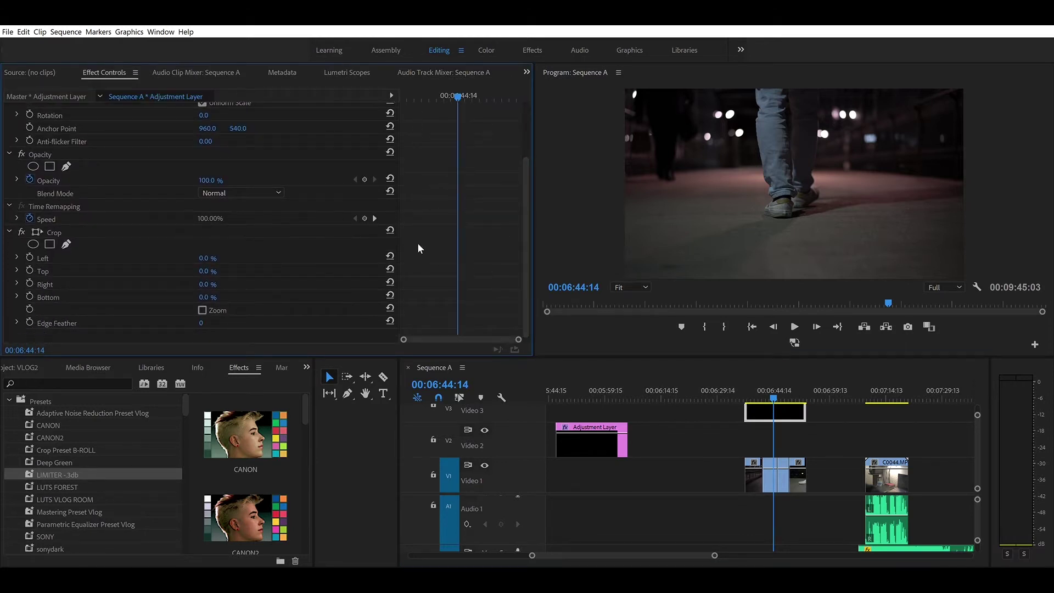
pyautogui.click(208, 270)
pyautogui.write('12')
pyautogui.press('Return')
pyautogui.click(205, 296)
pyautogui.write('12')
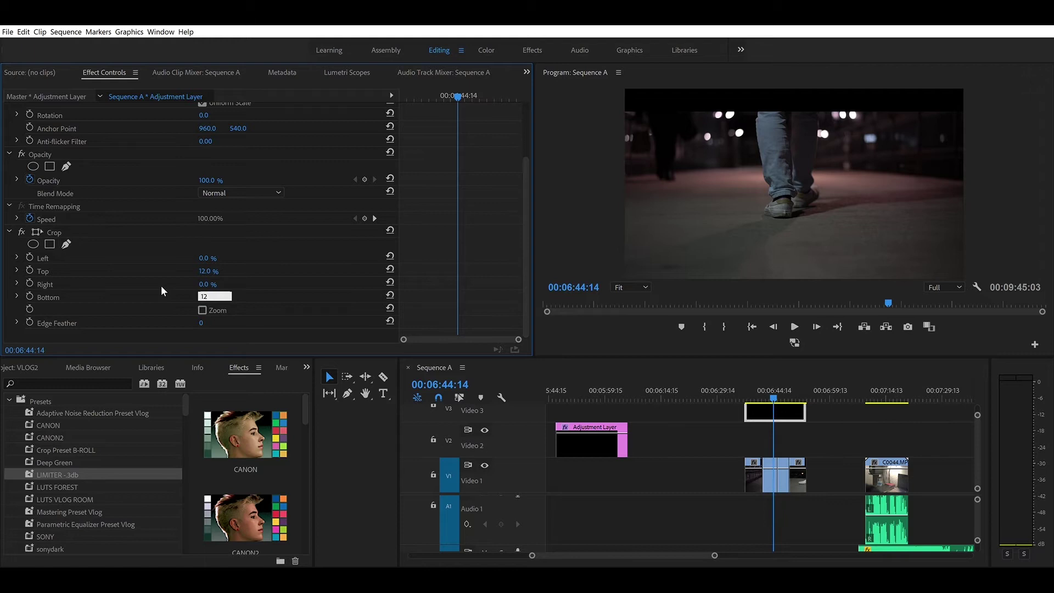
pyautogui.press('Return')
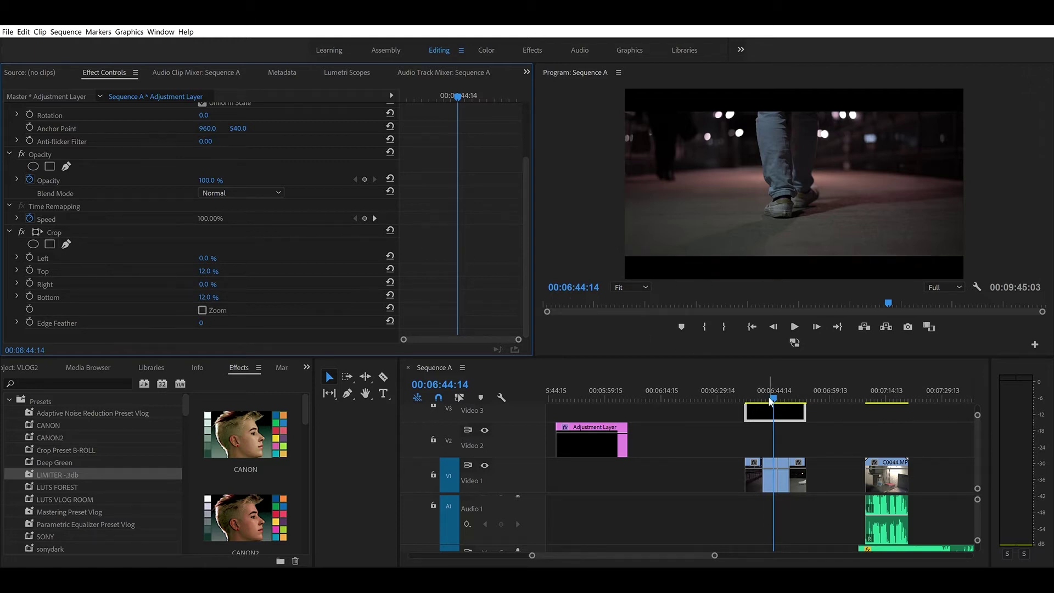
pyautogui.moveTo(772, 387); pyautogui.dragTo(745, 398)
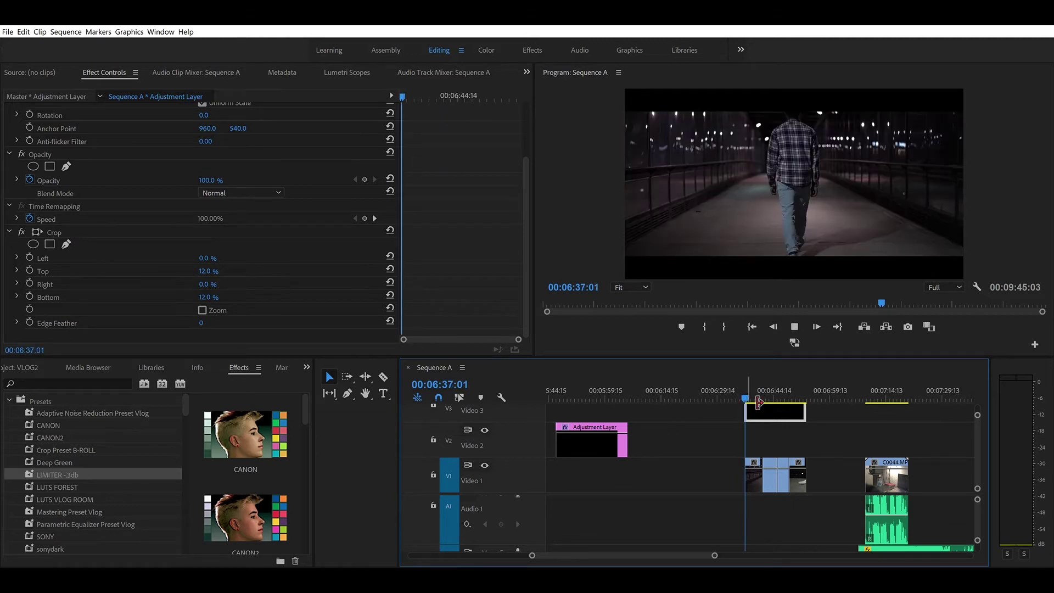
pyautogui.press('space')
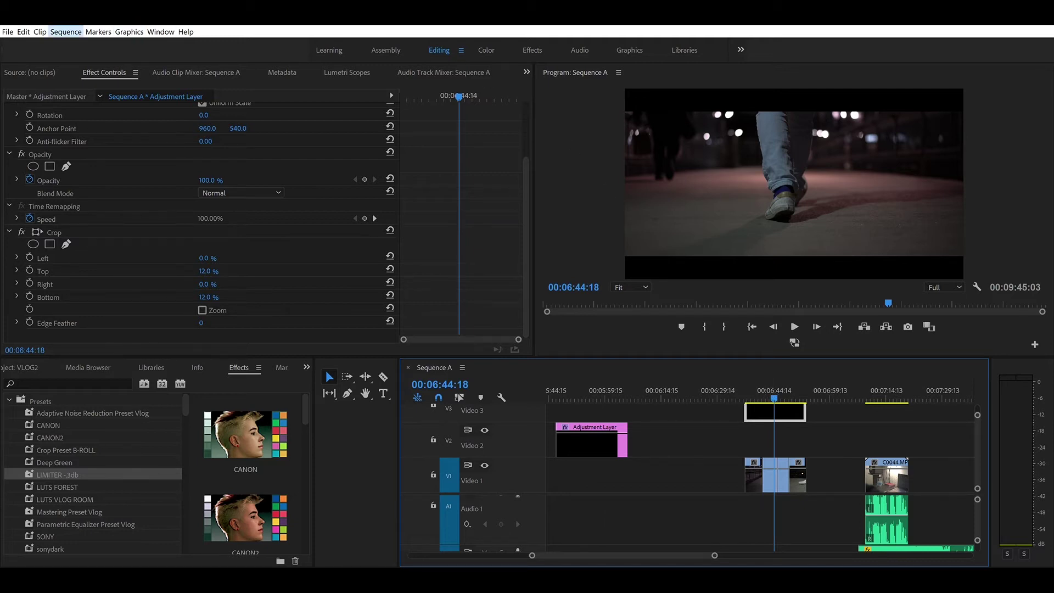
# Apply a wider frame size to the sequence in Sequence Settings.
pyautogui.click(66, 32)
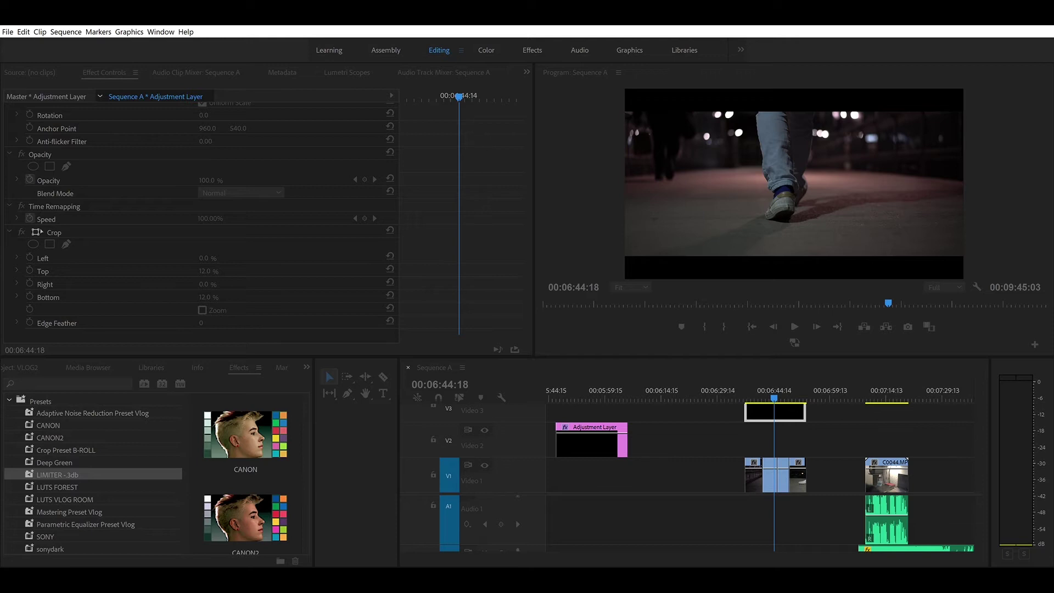
pyautogui.click(600, 304)
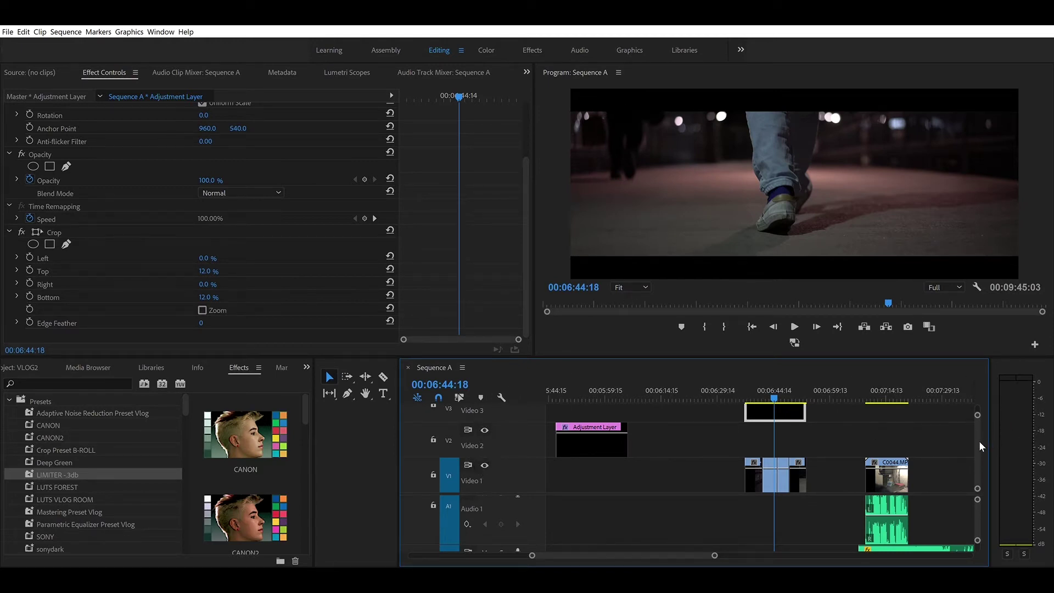
pyautogui.scroll(2, 978, 439)
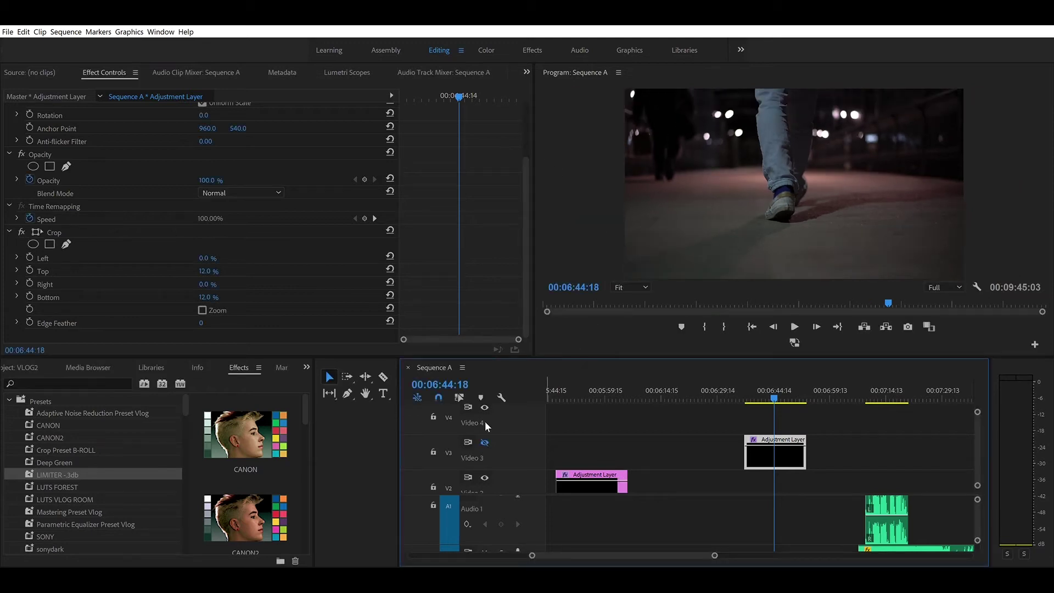
# Show Video 3 again, move the Video 2 adjustment layer over the walking clip, replay from 00:06:35.
pyautogui.click(483, 440)
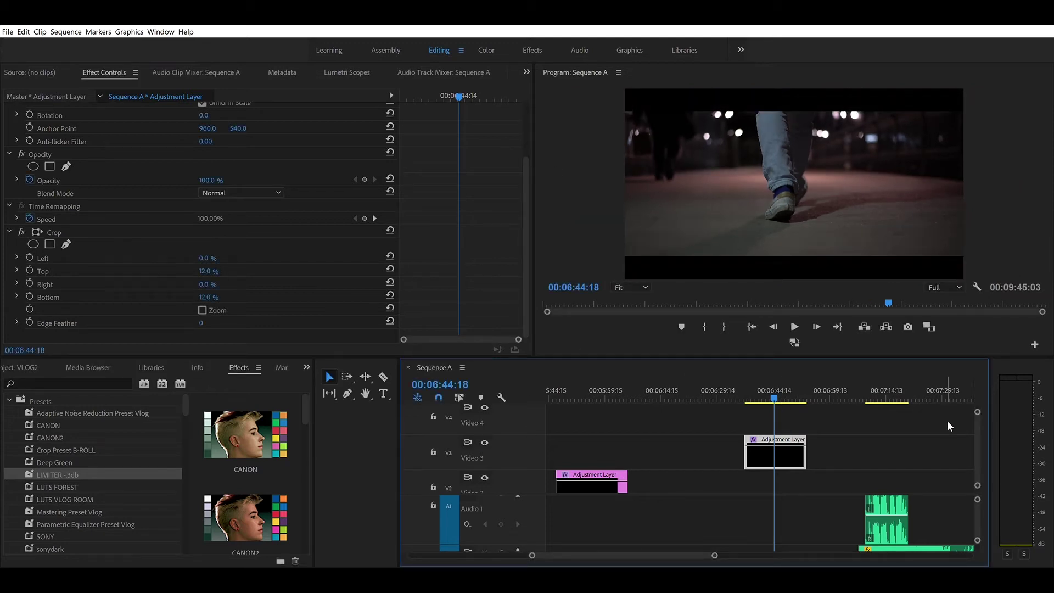
pyautogui.scroll(-3, 977, 436)
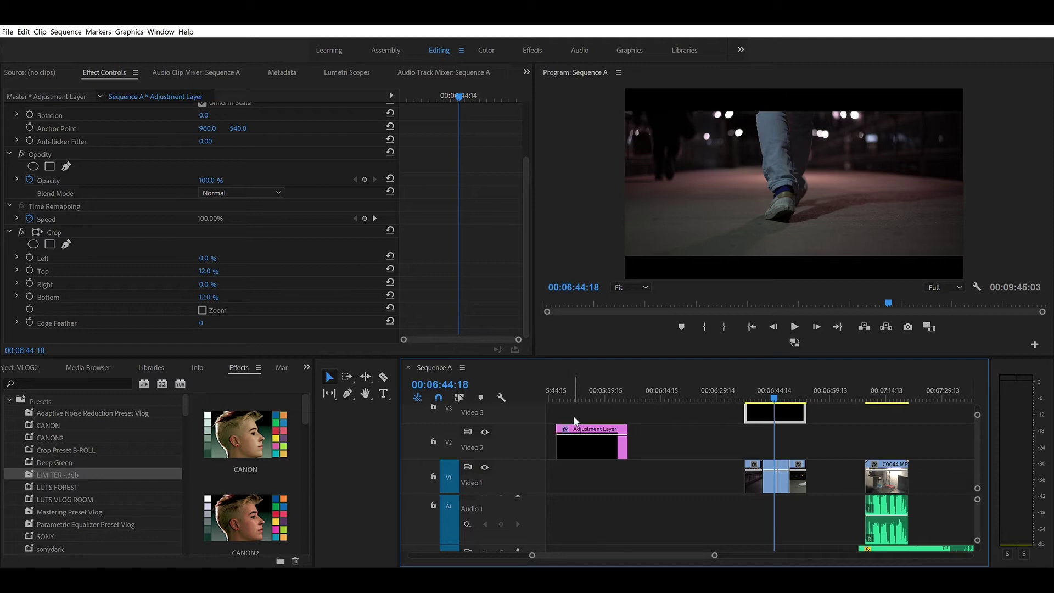
pyautogui.moveTo(577, 428); pyautogui.dragTo(767, 418)
pyautogui.moveTo(774, 383); pyautogui.dragTo(735, 392)
pyautogui.press('space')
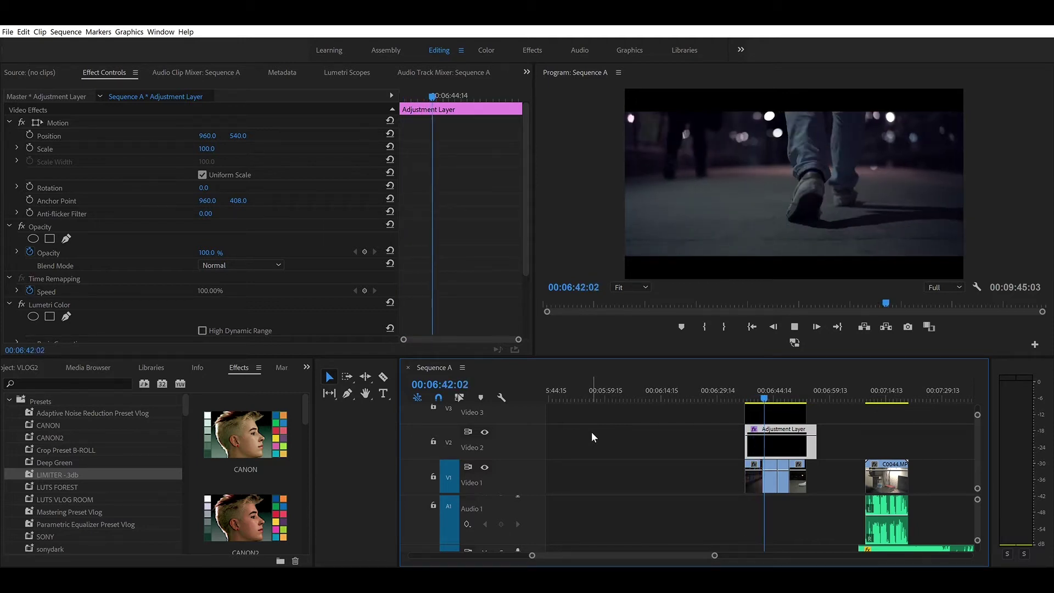
pyautogui.click(485, 457)
pyautogui.press('space')
pyautogui.click(485, 461)
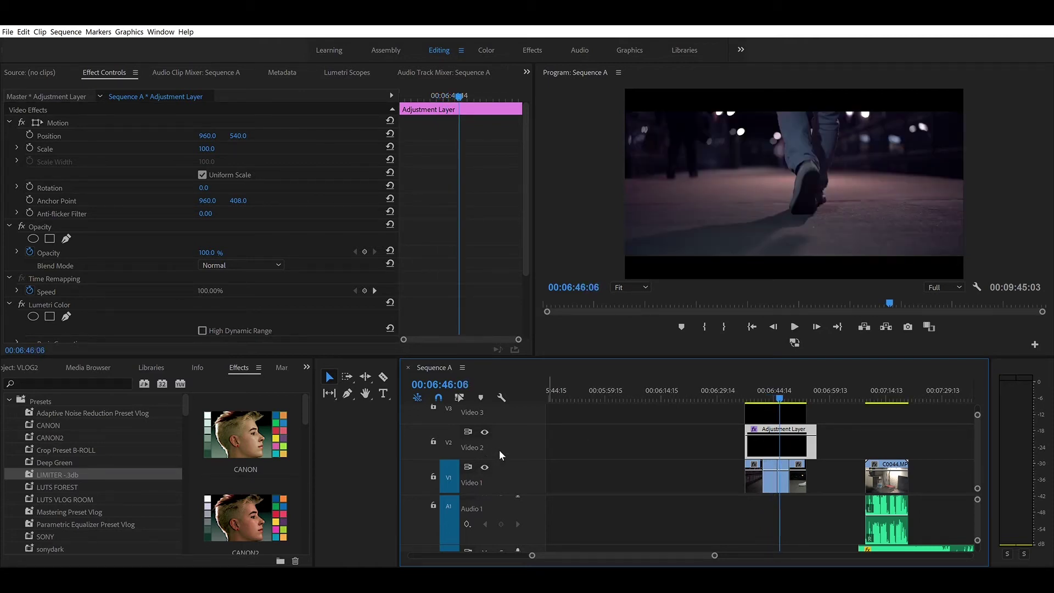
pyautogui.press('space')
pyautogui.click(486, 424)
pyautogui.click(485, 422)
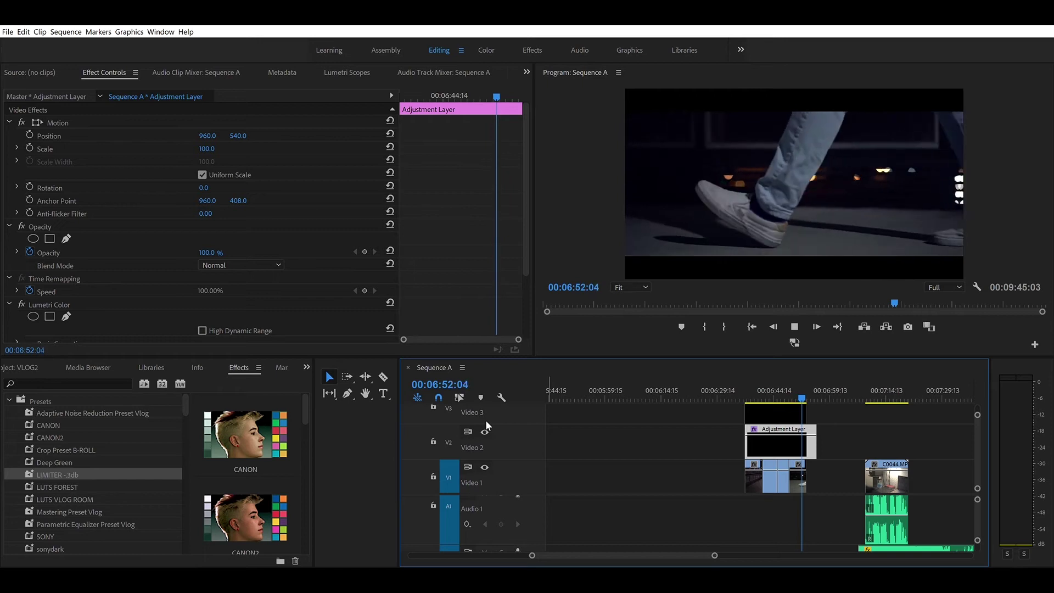
pyautogui.press('space')
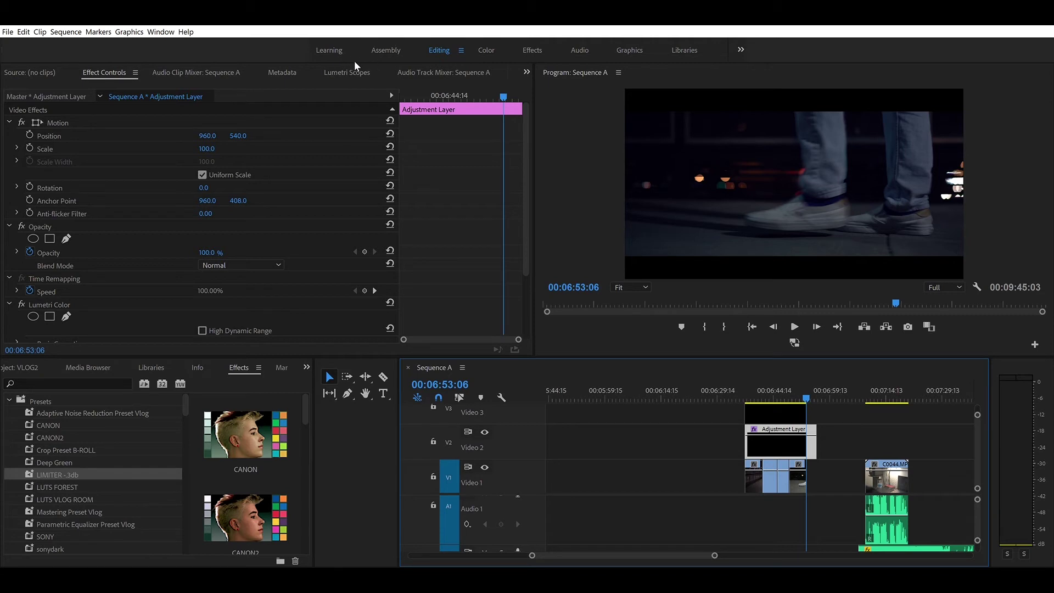
pyautogui.click(484, 44)
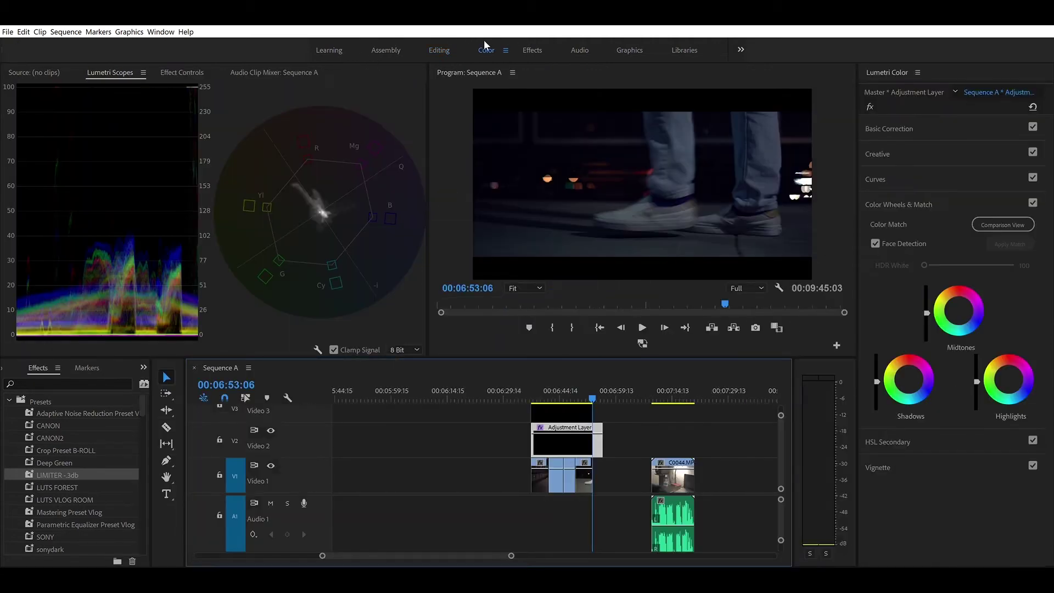
# Inspect Lumetri's Basic Correction, Creative (Cubicle 99) and Color Wheels & Match sections by expanding and collapsing each.
pyautogui.click(885, 114)
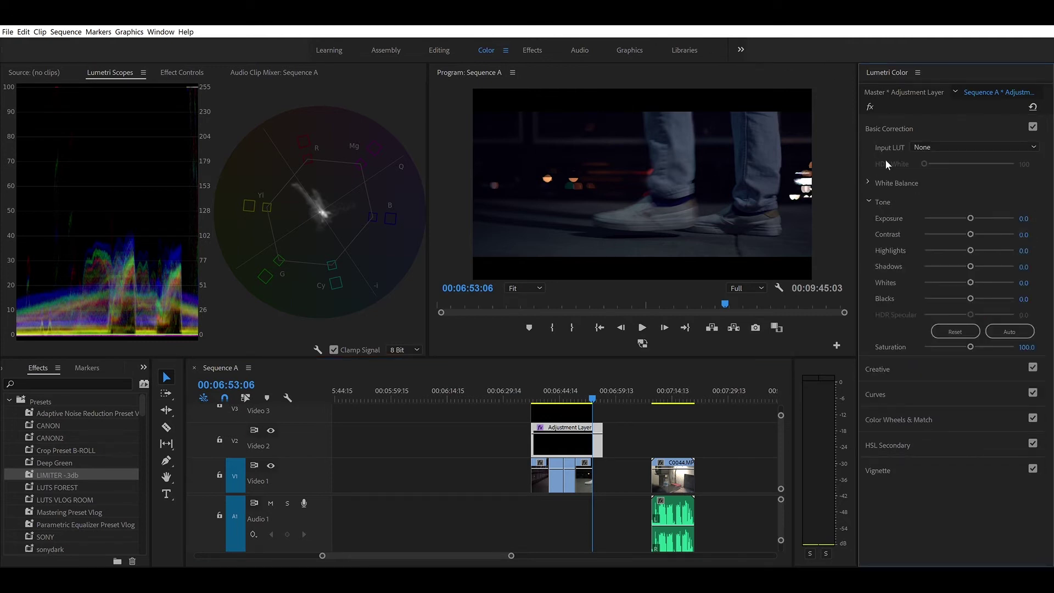
pyautogui.click(895, 114)
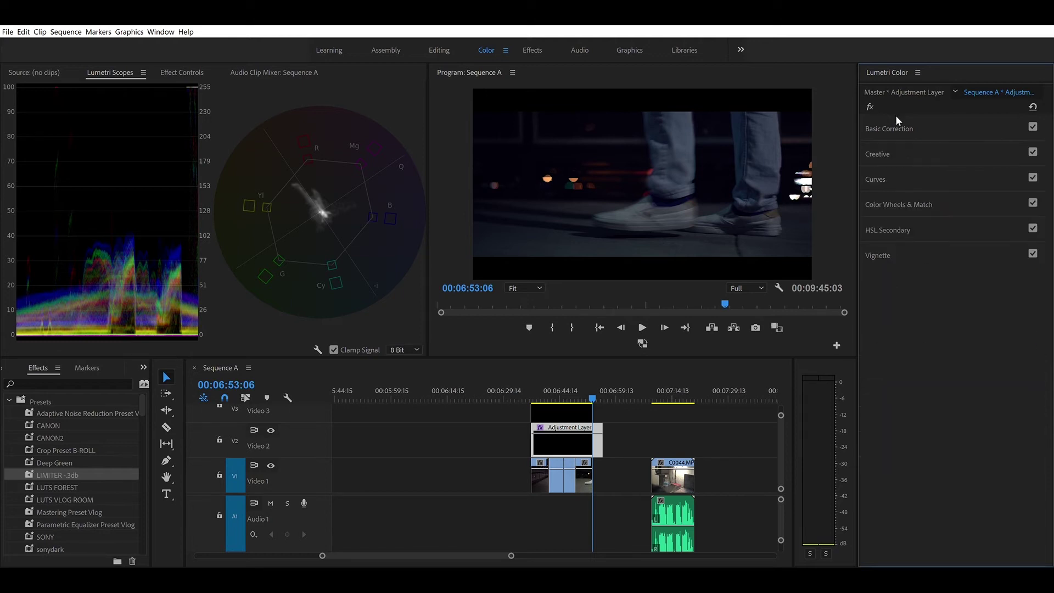
pyautogui.click(875, 144)
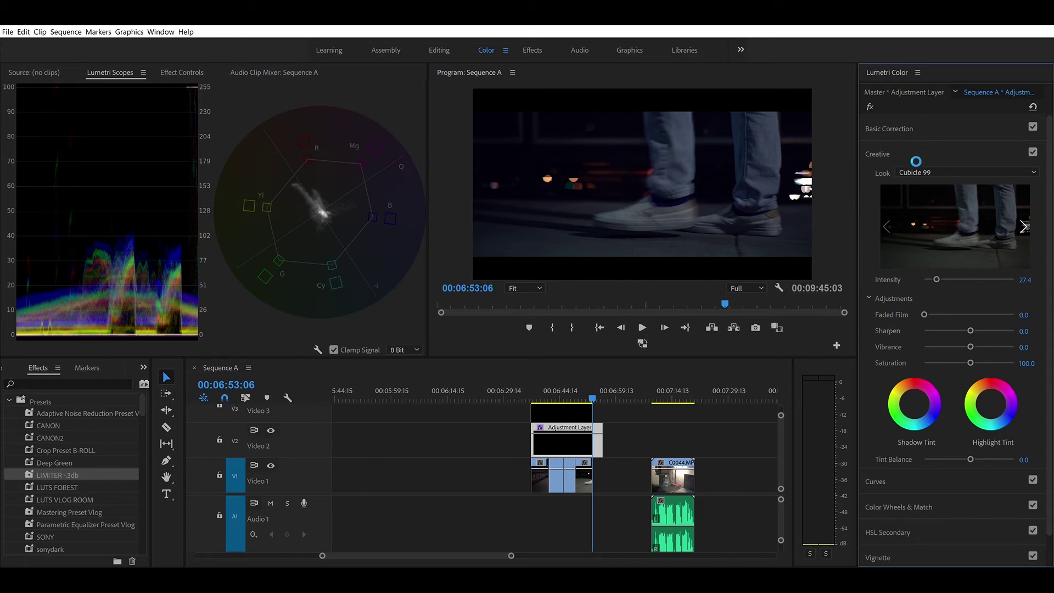
pyautogui.click(870, 146)
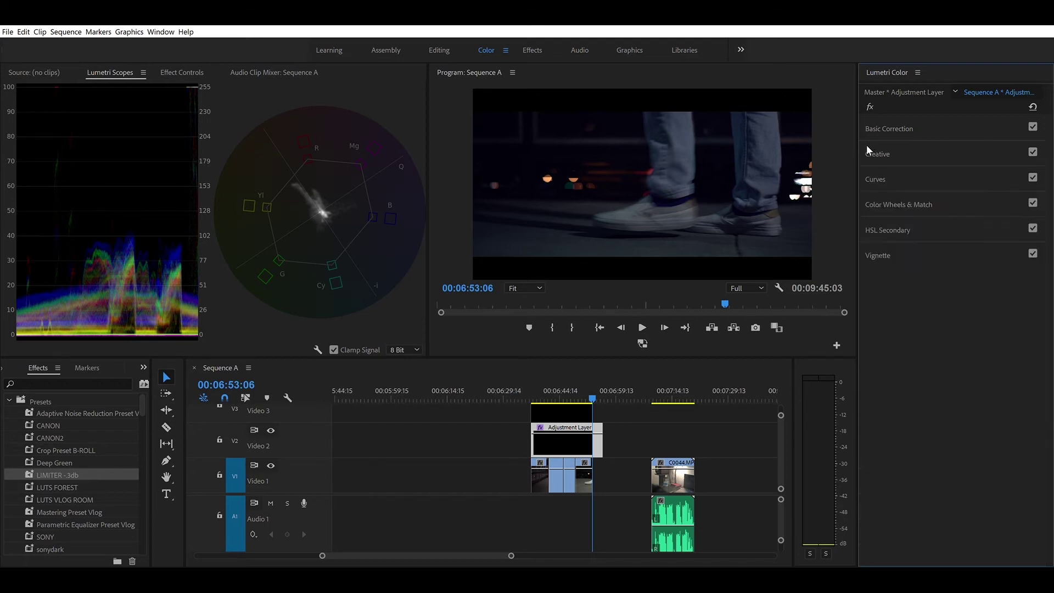
pyautogui.click(899, 192)
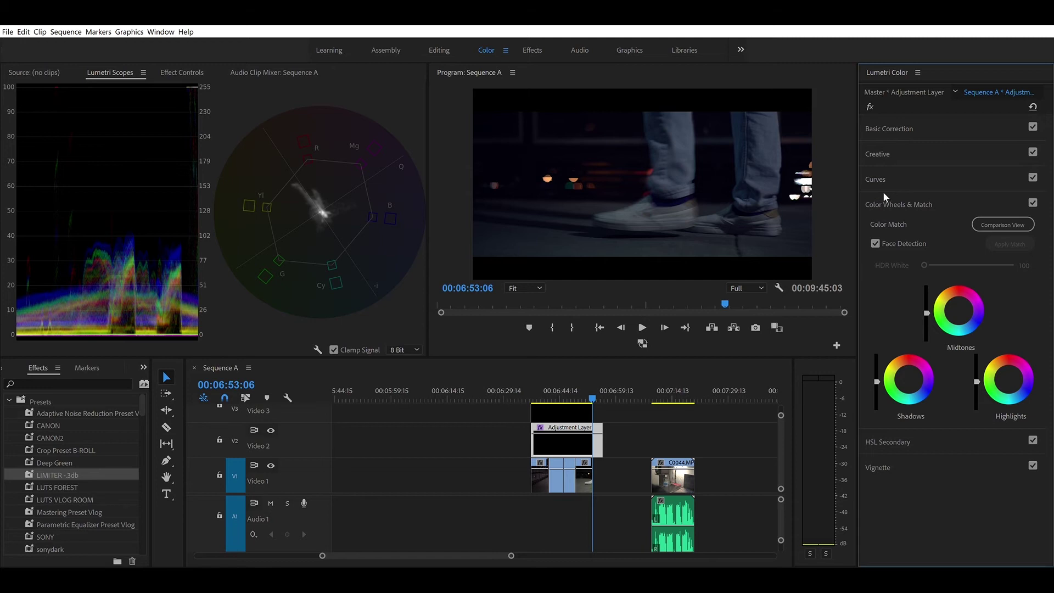
pyautogui.click(882, 192)
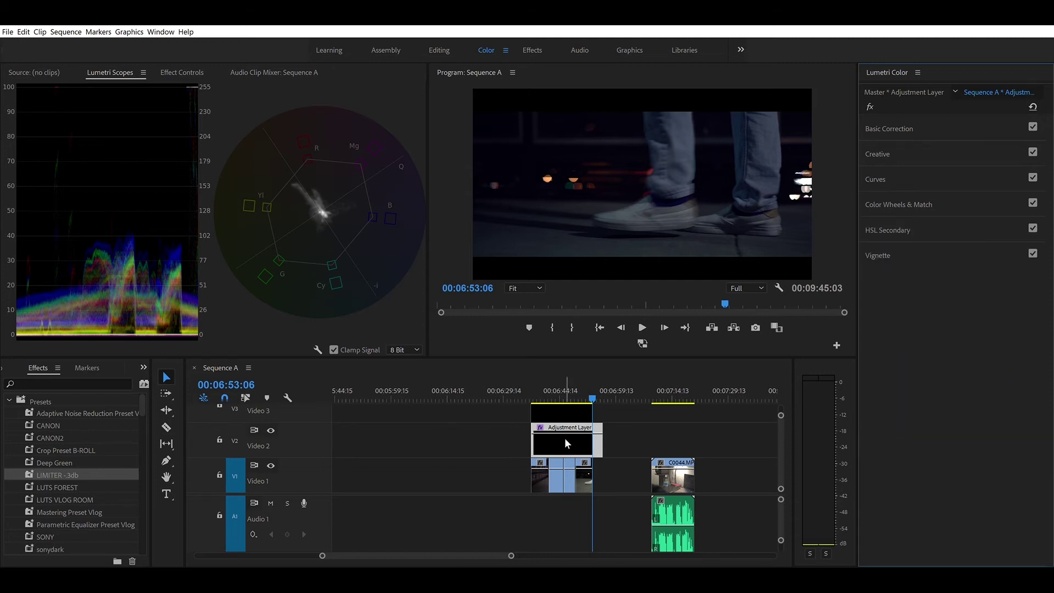
# Select clip C0022 and play its walking footage from 00:06:53:13 to 00:06:57:05.
pyautogui.click(586, 471)
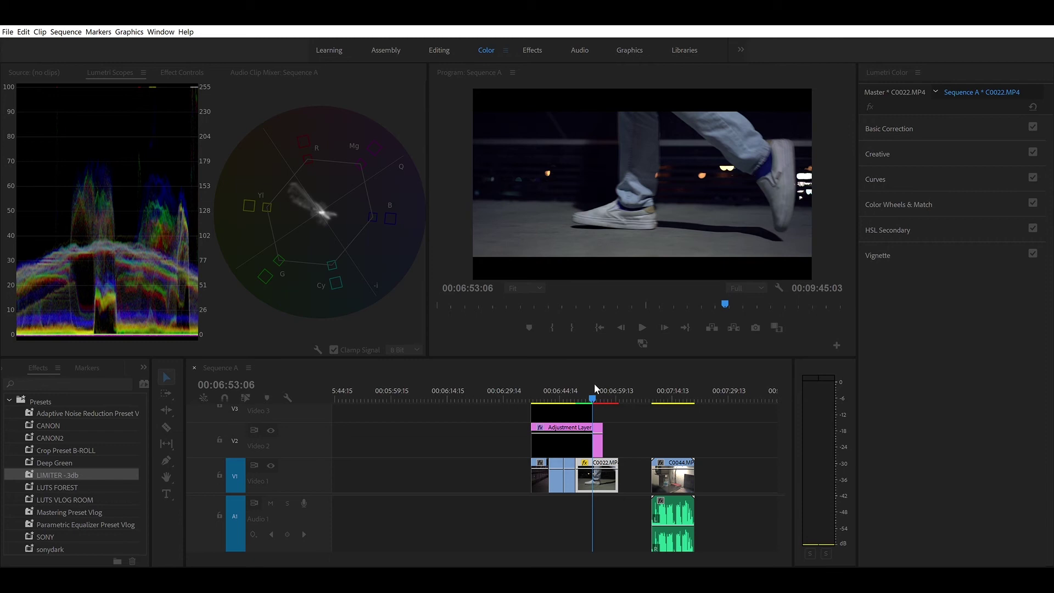
pyautogui.moveTo(597, 387); pyautogui.dragTo(578, 392)
pyautogui.press('space')
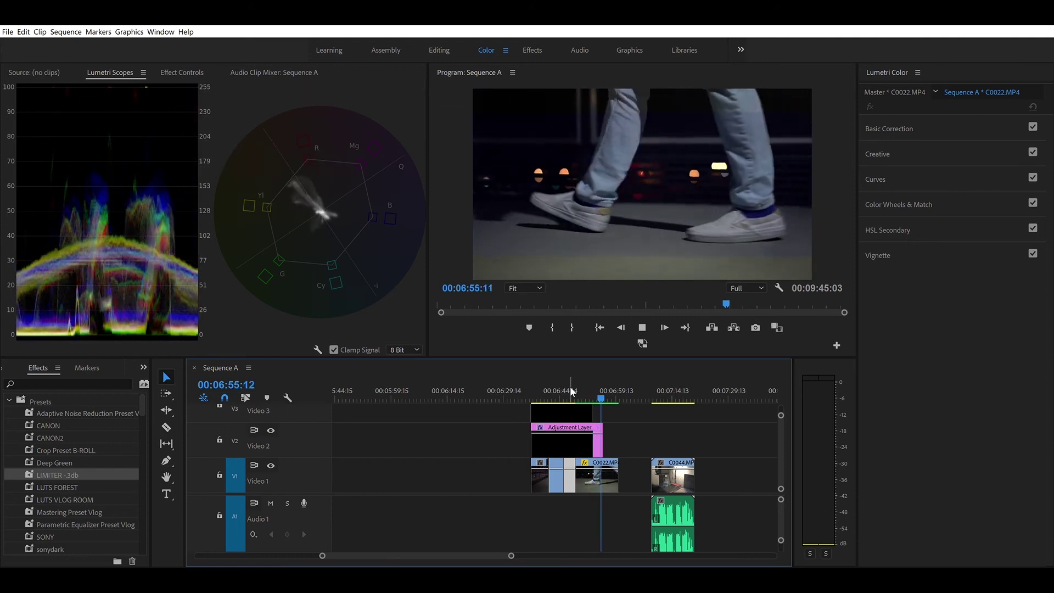
pyautogui.press('space')
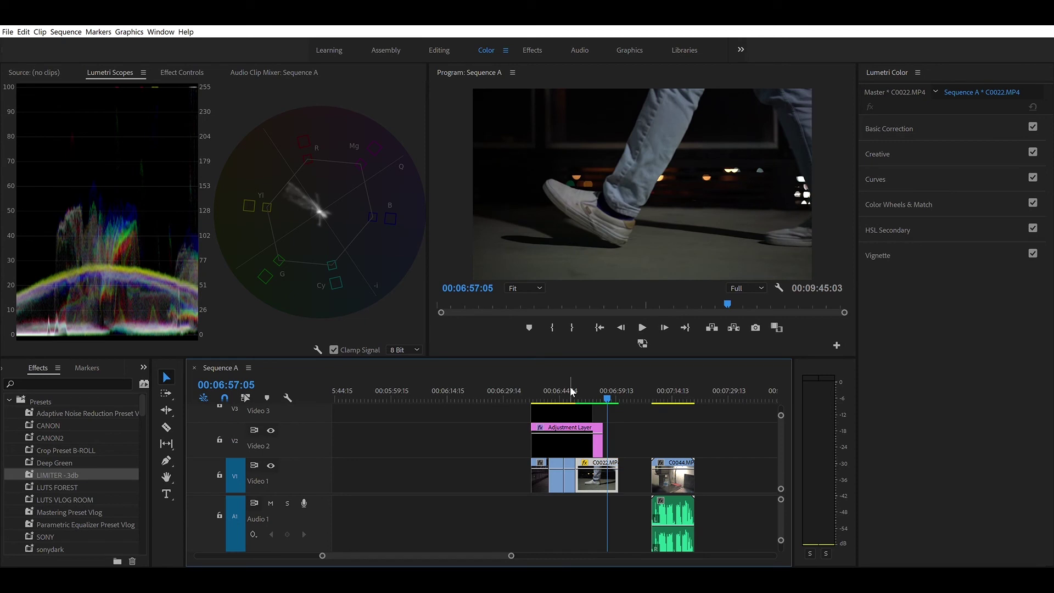